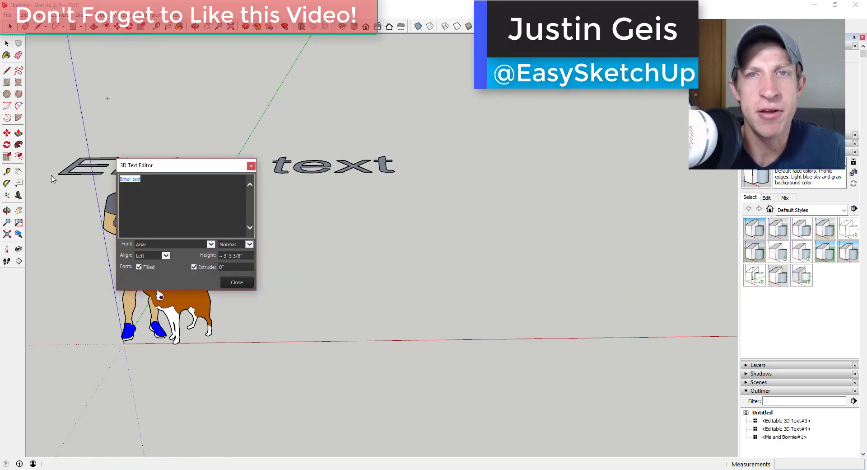
- Enter the two lines 'Editable 3D Text' and 'in SketchUp!' and place the text in the model
{"action": "type", "text": "Edit"}
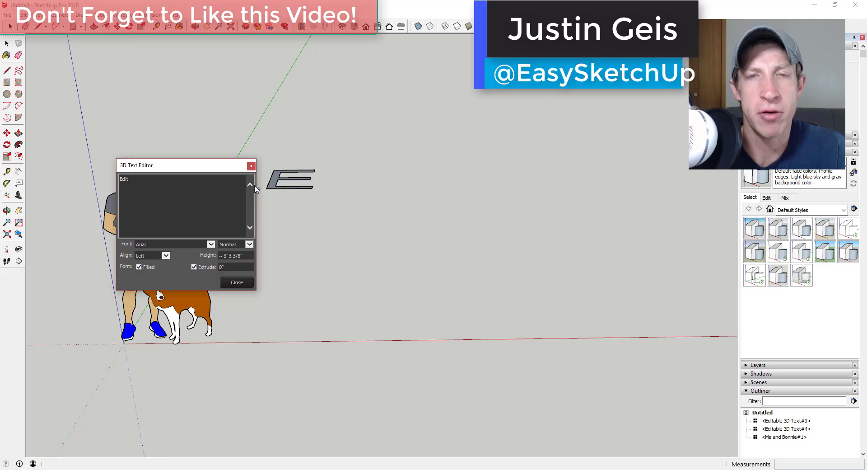
{"action": "type", "text": "able 3D Text"}
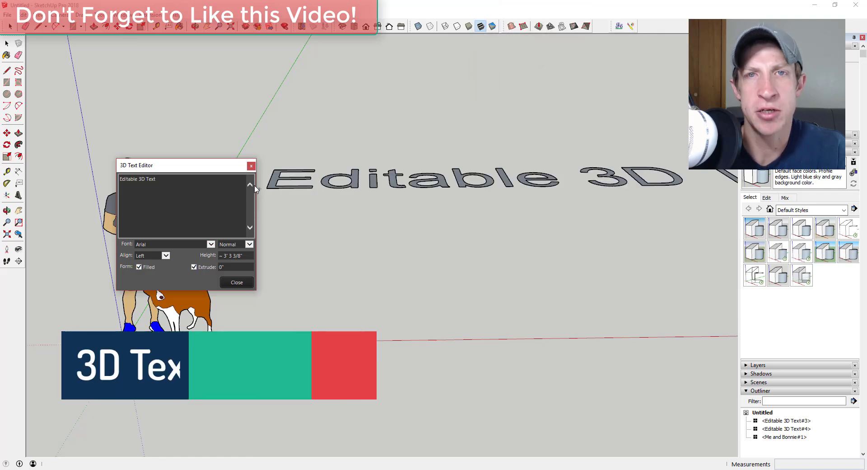
{"action": "key", "text": "Return"}
{"action": "type", "text": "in SketchUp!"}
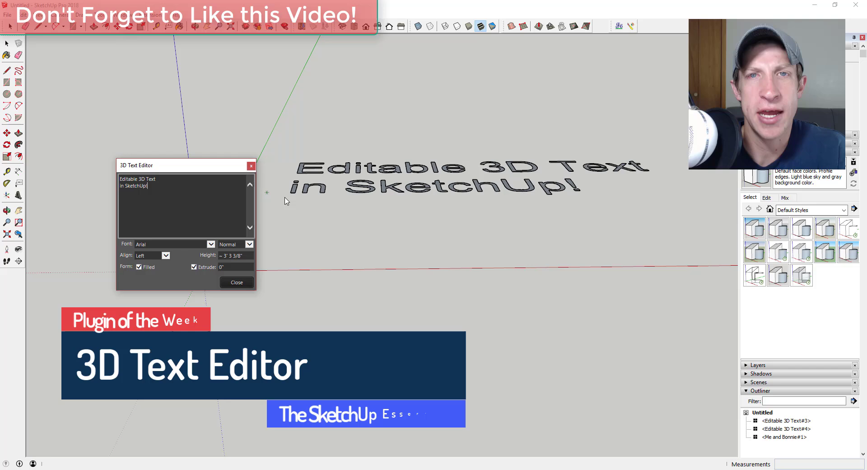
{"action": "middle_click_drag", "start_coordinate": [287, 194], "coordinate": [406, 168]}
{"action": "left_click", "coordinate": [405, 168]}
- Set the text's extrusion to 6 and close the 3D Text Editor
{"action": "right_click", "coordinate": [405, 168]}
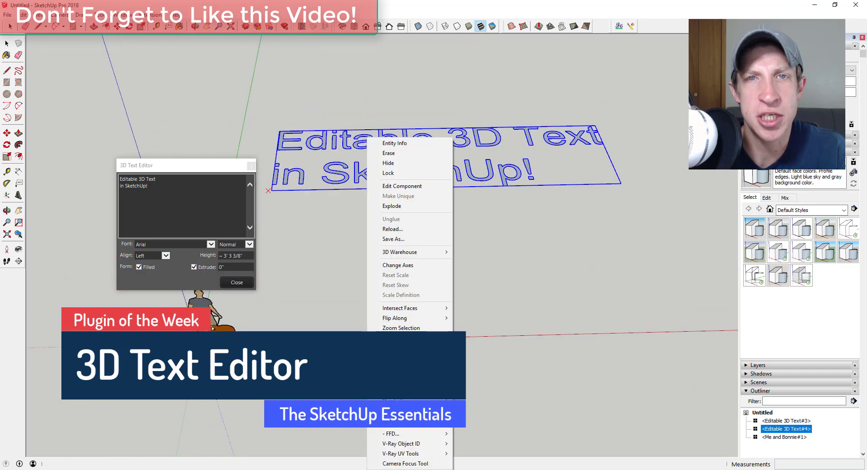
{"action": "left_click", "coordinate": [223, 267]}
{"action": "type", "text": "6"}
{"action": "key", "text": "Return"}
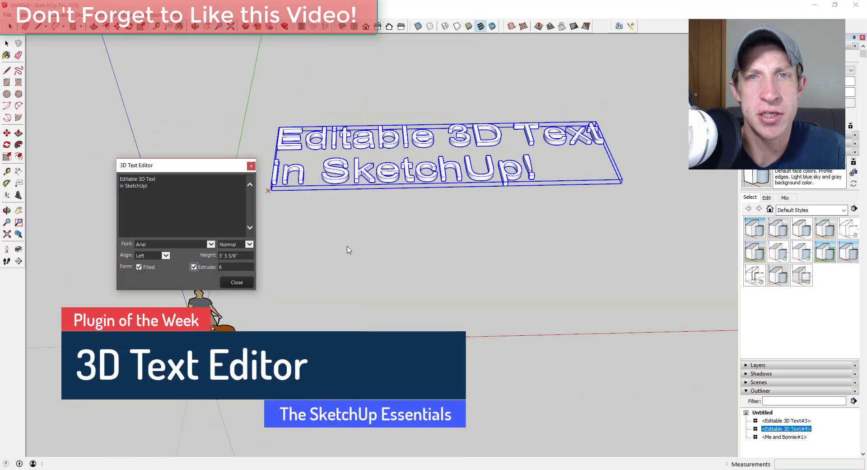
{"action": "left_click", "coordinate": [235, 283]}
- Move the 3D text far to the right
{"action": "key", "text": "m"}
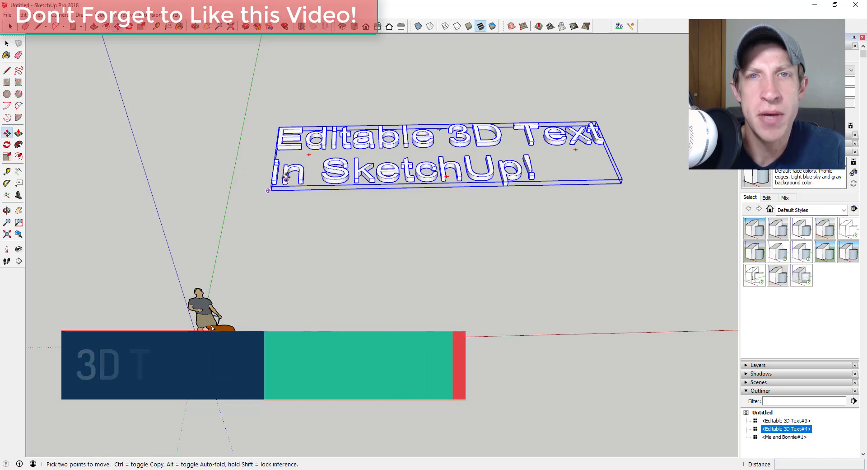
{"action": "left_click", "coordinate": [329, 178]}
{"action": "left_click", "coordinate": [734, 171]}
- Start a new editable 3D text with 'Thanks to' followed by two patron names
{"action": "left_click", "coordinate": [82, 15]}
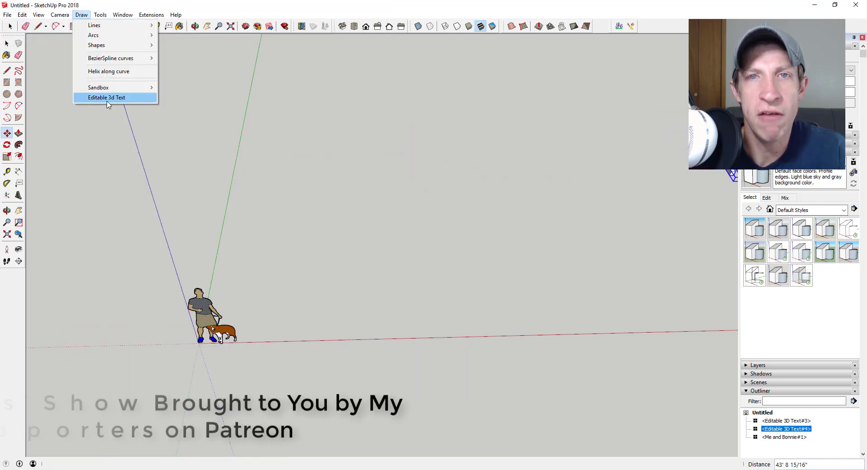
{"action": "left_click", "coordinate": [109, 97]}
{"action": "left_click", "coordinate": [279, 162]}
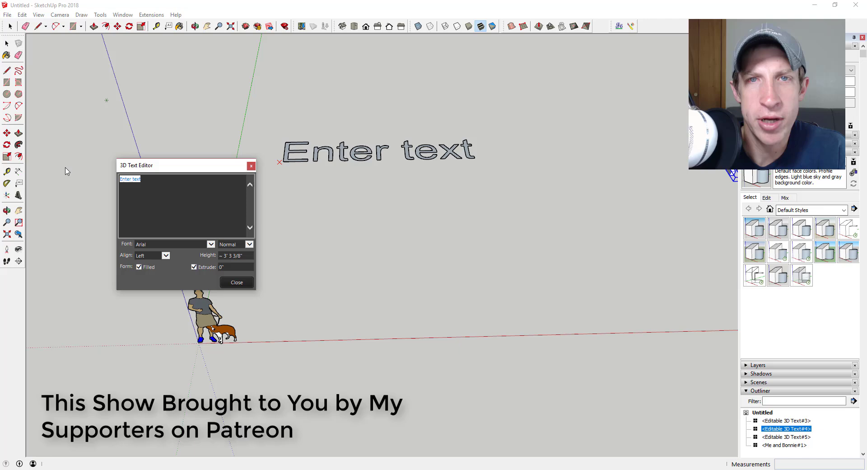
{"action": "type", "text": "Thanks to"}
{"action": "key", "text": "Return"}
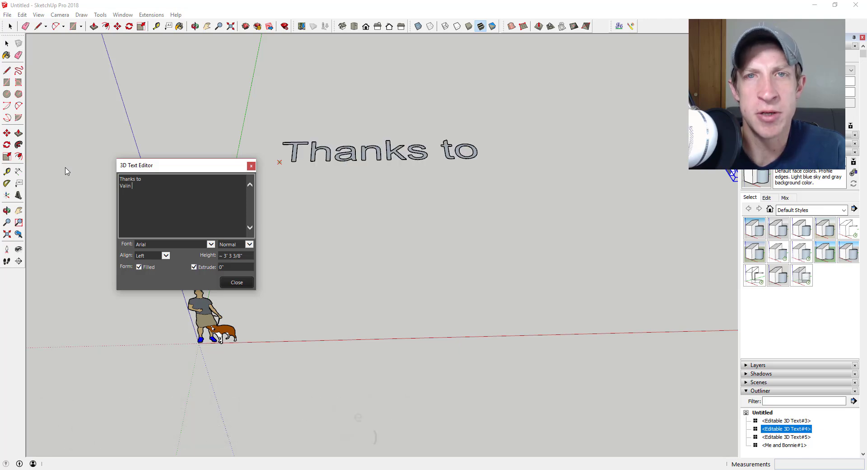
{"action": "type", "text": "Valin Thorn"}
{"action": "key", "text": "Return"}
{"action": "type", "text": "Ralph Porer"}
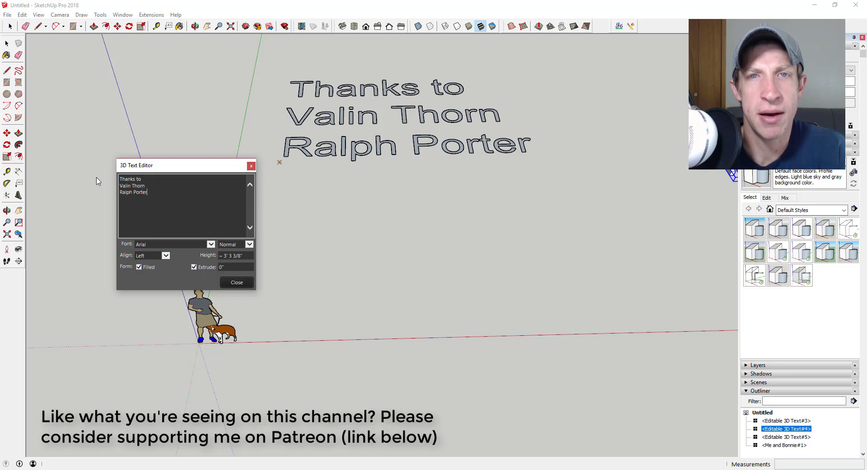
- Add two more patron names and the closing line 'and my other Patrons!'
{"action": "middle_click_drag", "start_coordinate": [324, 149], "coordinate": [337, 216]}
{"action": "left_click", "coordinate": [169, 191]}
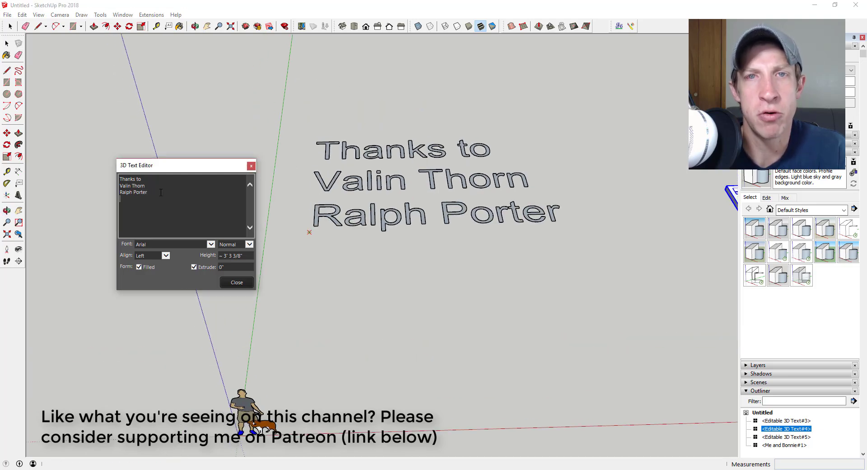
{"action": "type", "text": "Bill Fling"}
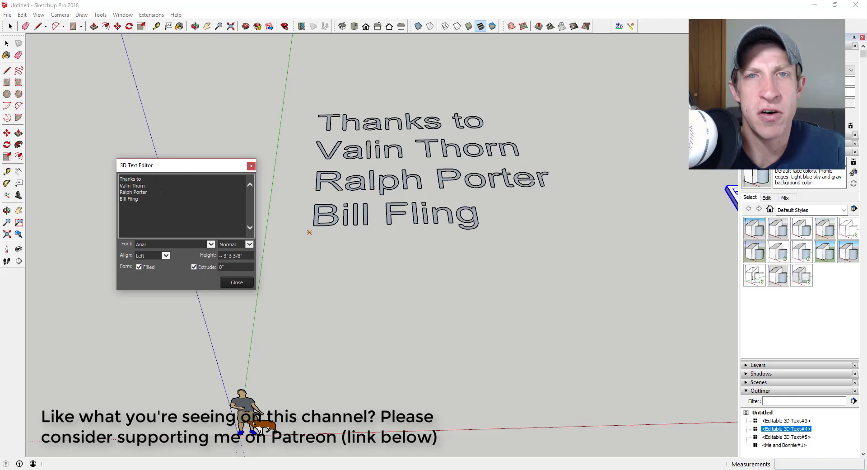
{"action": "key", "text": "Return"}
{"action": "type", "text": "Rokas Sumakaris"}
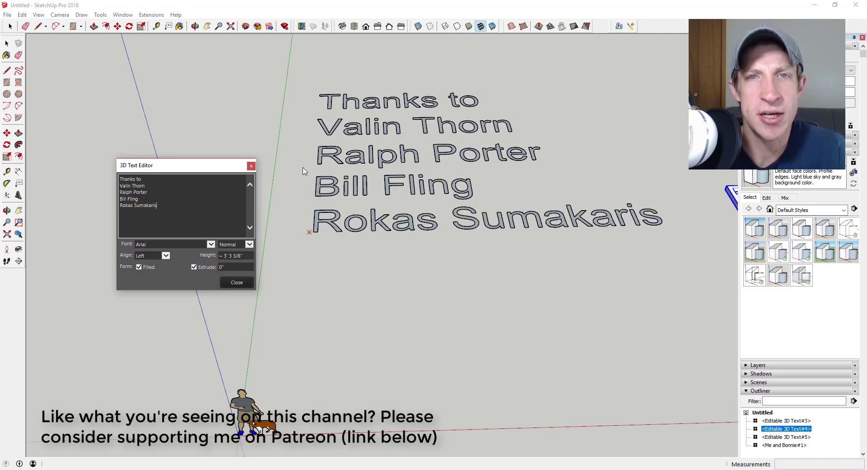
{"action": "middle_click_drag", "start_coordinate": [303, 171], "coordinate": [527, 234]}
{"action": "middle_click_drag", "start_coordinate": [316, 190], "coordinate": [361, 235]}
{"action": "left_click", "coordinate": [167, 204]}
{"action": "type", "text": "and m"}
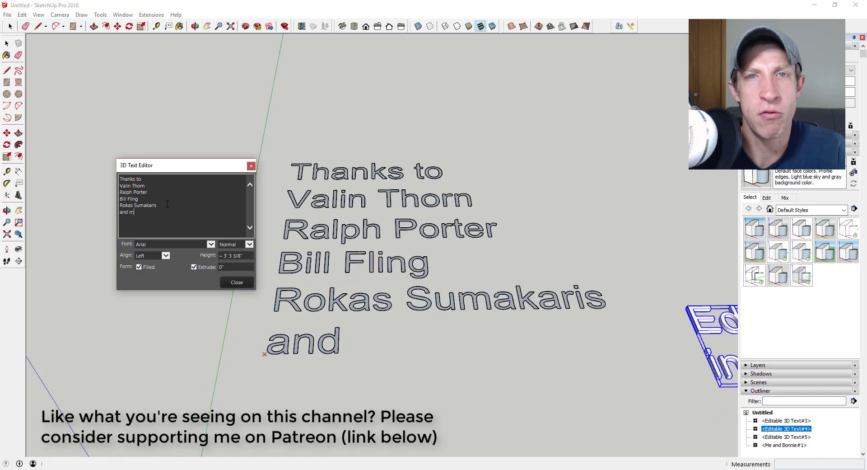
{"action": "type", "text": "y other Patr"}
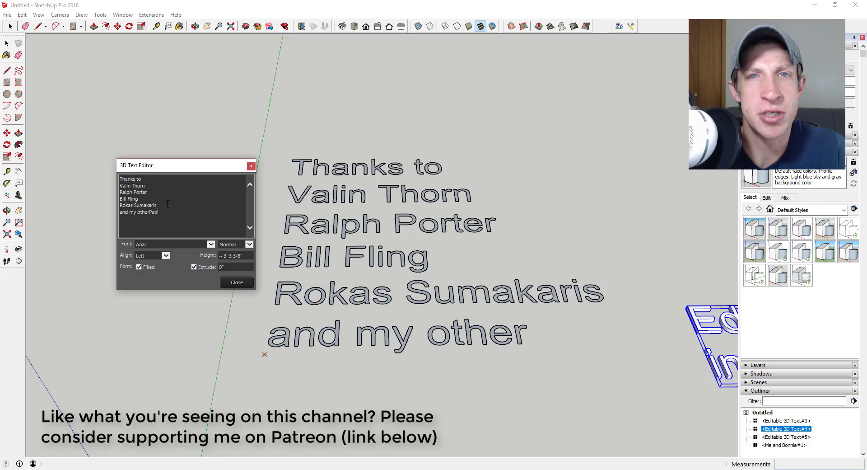
{"action": "type", "text": "ons!"}
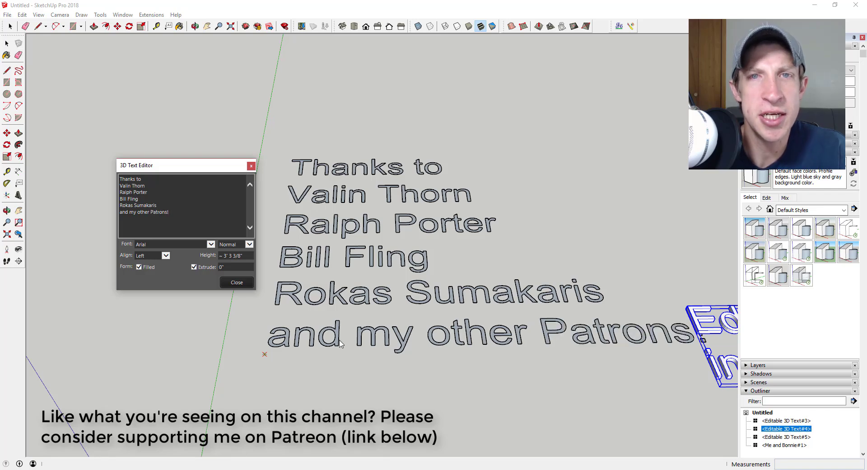
- Reopen the new text in the editor, extrude it by 6, and close
{"action": "left_click", "coordinate": [236, 281]}
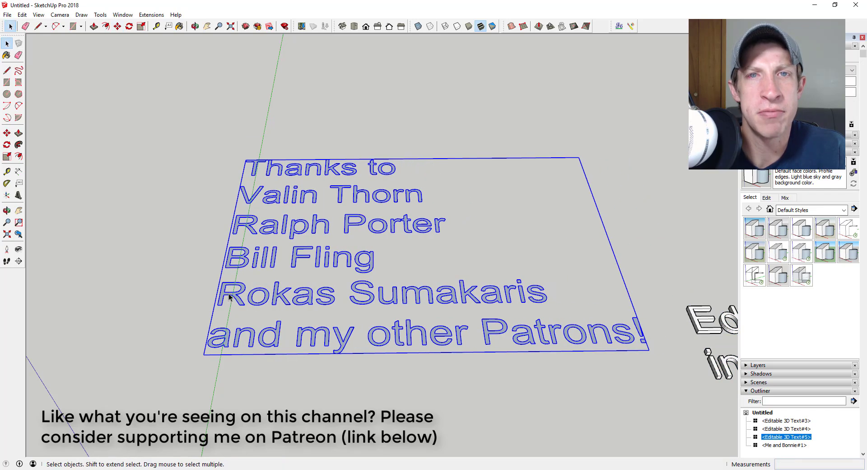
{"action": "right_click", "coordinate": [229, 297]}
{"action": "left_click", "coordinate": [246, 412]}
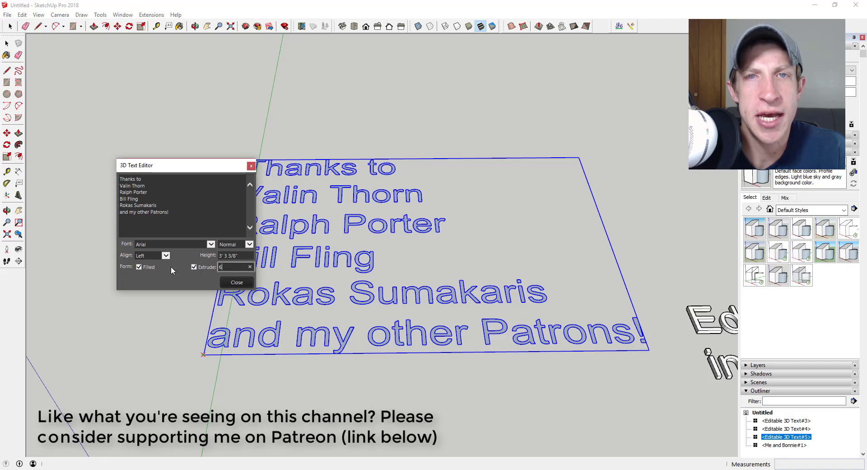
{"action": "left_click", "coordinate": [237, 282]}
{"action": "middle_click_drag", "start_coordinate": [316, 217], "coordinate": [325, 333]}
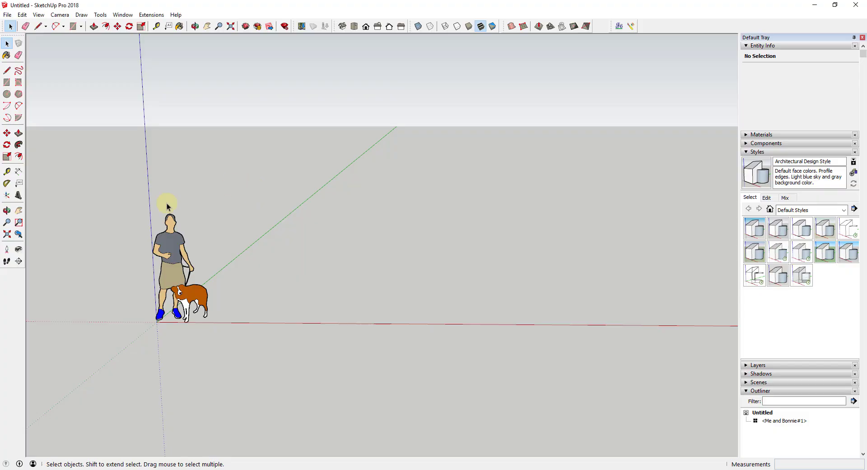
- Place extruded Tahoma 3D text reading 'SketchUp 3D Text' in the model
{"action": "left_click", "coordinate": [18, 196]}
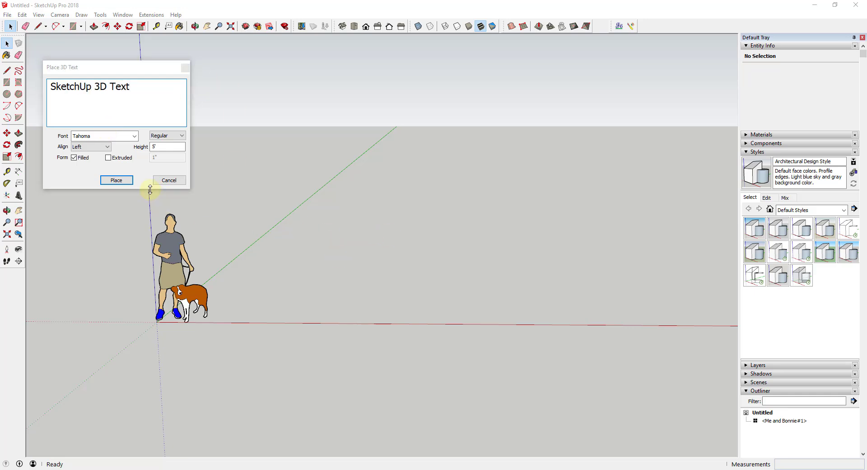
{"action": "left_click", "coordinate": [135, 157]}
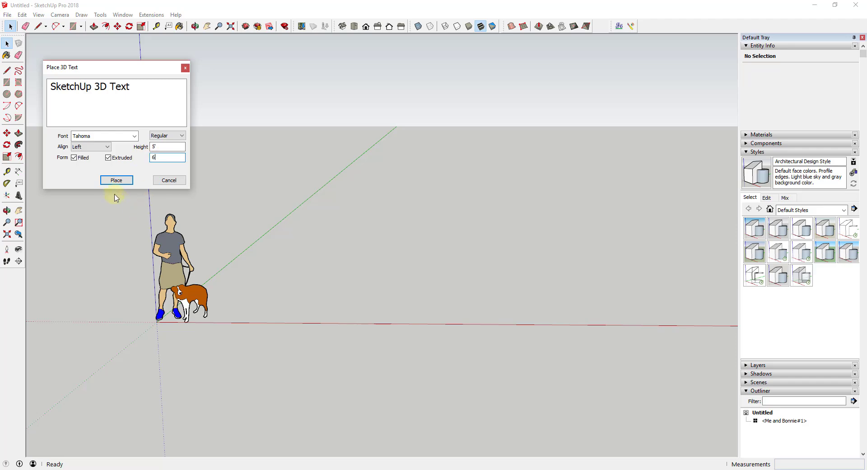
{"action": "left_click", "coordinate": [116, 180]}
{"action": "left_click", "coordinate": [293, 251]}
- Inspect the new text component by entering and leaving its edit, then restart 3D Text
{"action": "middle_click_drag", "start_coordinate": [294, 250], "coordinate": [362, 209]}
{"action": "key", "text": "space"}
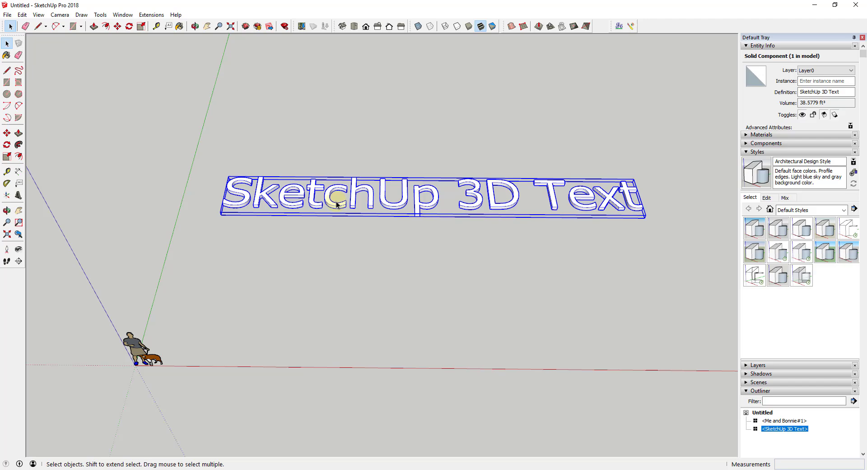
{"action": "right_click", "coordinate": [334, 204]}
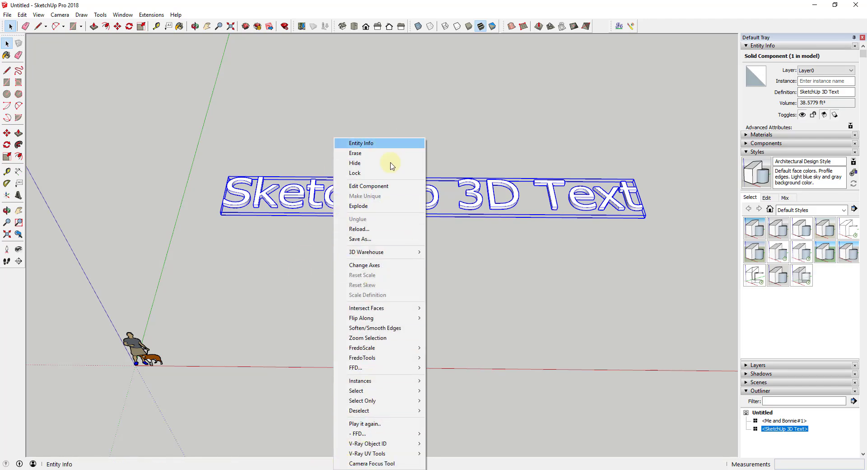
{"action": "left_click", "coordinate": [492, 279]}
{"action": "double_click", "coordinate": [384, 193]}
{"action": "left_click", "coordinate": [385, 193]}
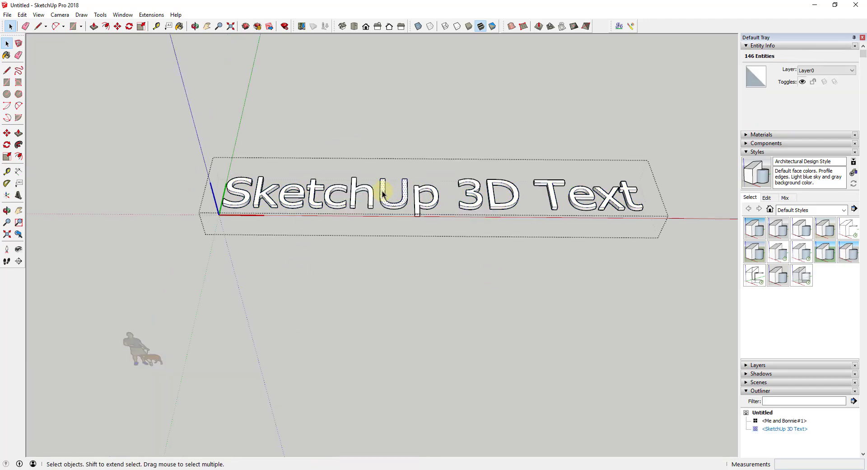
{"action": "left_click", "coordinate": [386, 299]}
{"action": "left_click", "coordinate": [18, 194]}
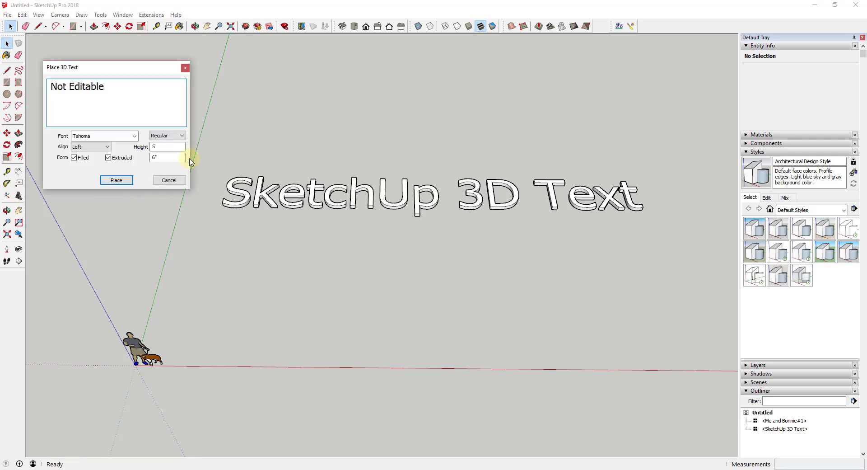
- Place 'Not Editable', then add unextruded 'No Preview' text below it
{"action": "left_click", "coordinate": [111, 180]}
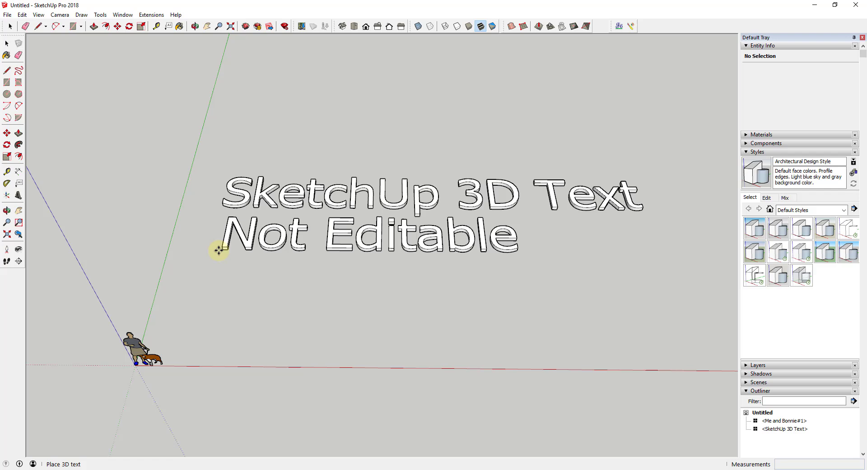
{"action": "left_click", "coordinate": [210, 249]}
{"action": "left_click", "coordinate": [19, 196]}
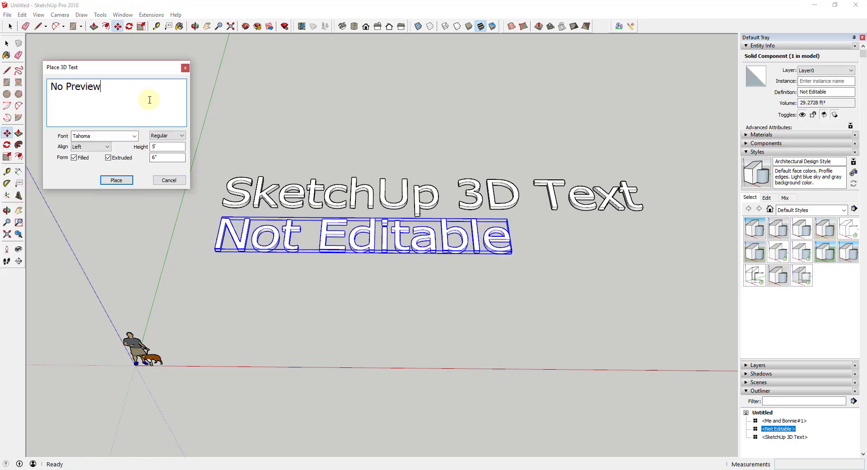
{"action": "left_click", "coordinate": [108, 157]}
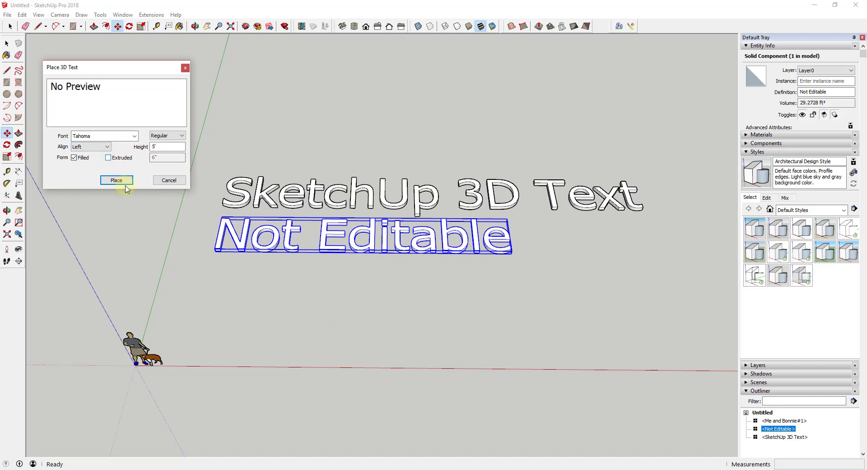
{"action": "left_click", "coordinate": [120, 183]}
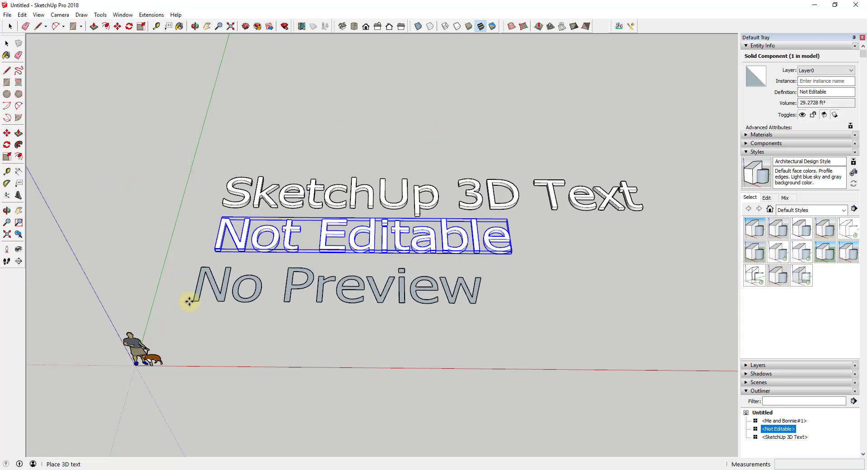
{"action": "left_click", "coordinate": [204, 295]}
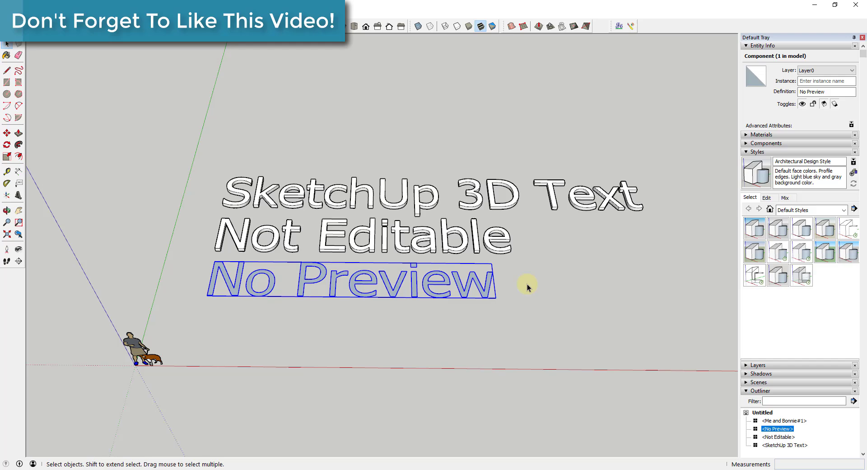
- Delete all three 3D texts and start a new editable 3D text
{"action": "left_click", "coordinate": [407, 357]}
{"action": "key", "text": "ctrl+a"}
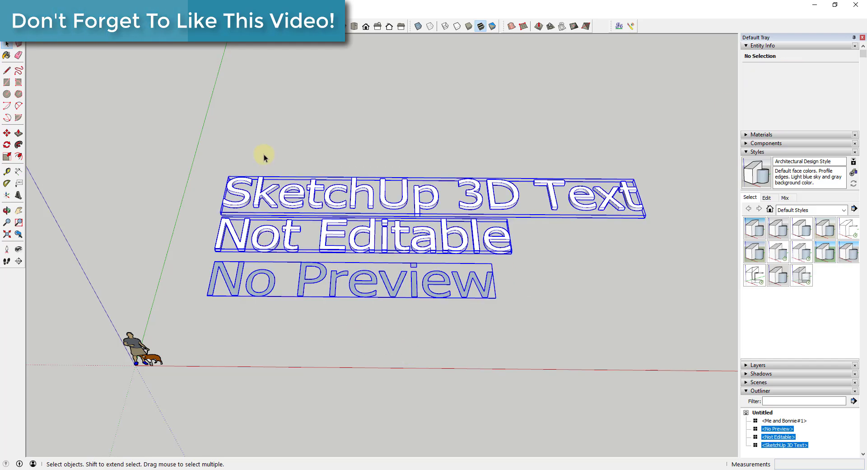
{"action": "key", "text": "Delete"}
{"action": "left_click", "coordinate": [100, 13]}
{"action": "left_click", "coordinate": [107, 97]}
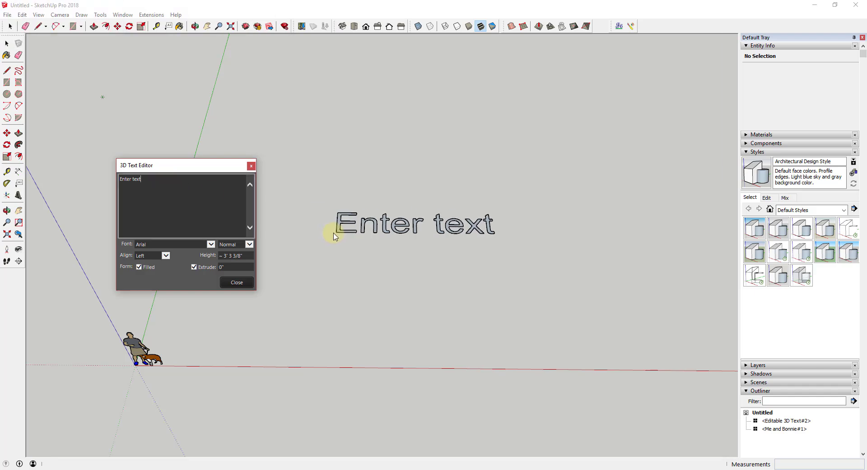
- Type 'NOTE: May not work' and 'properly on MAC OSX' as the two text lines
{"action": "type", "text": "JOTE: "}
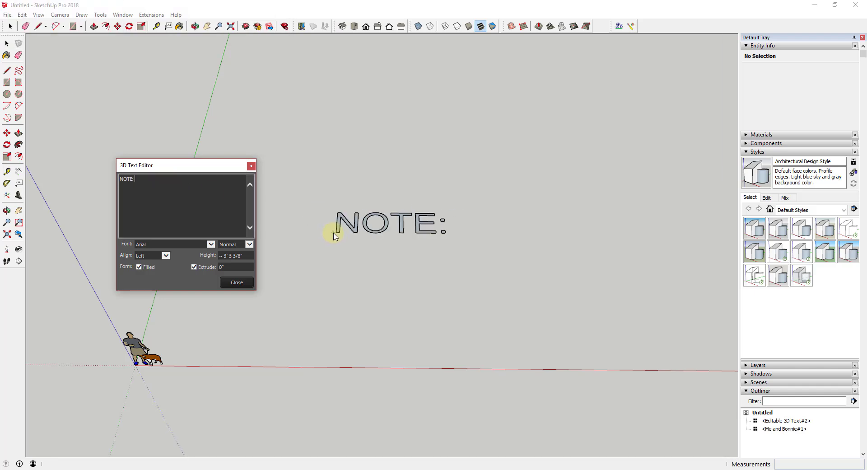
{"action": "type", "text": "May not "}
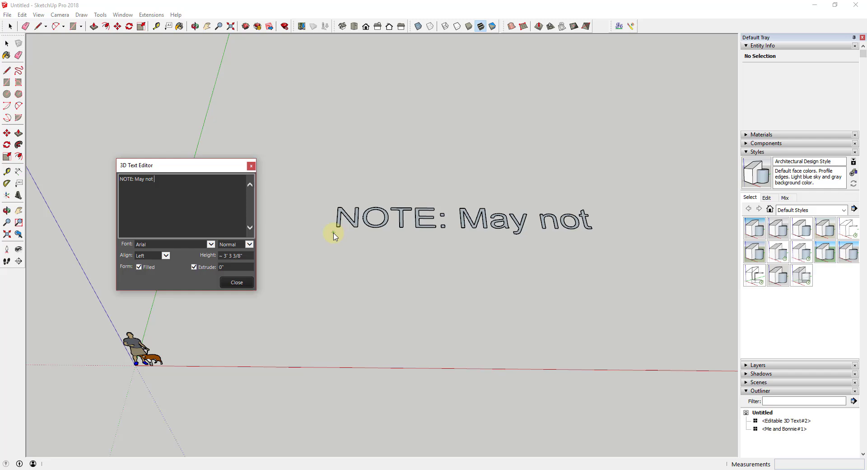
{"action": "type", "text": "workproperly on "}
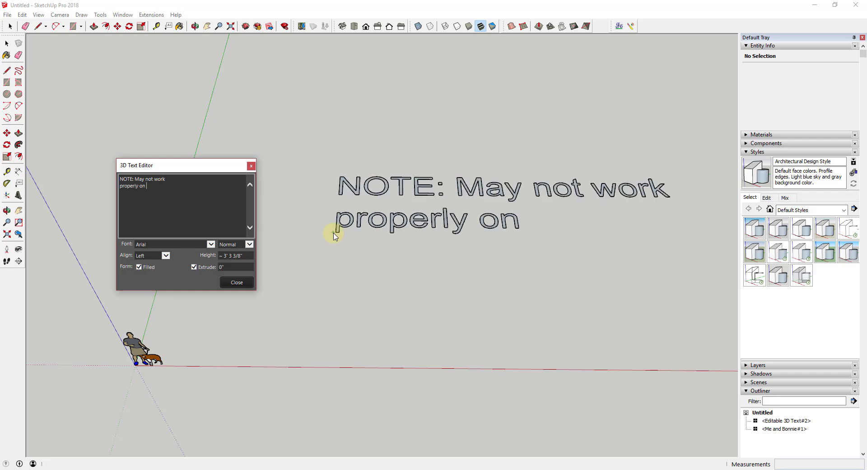
{"action": "type", "text": "MAC OSX"}
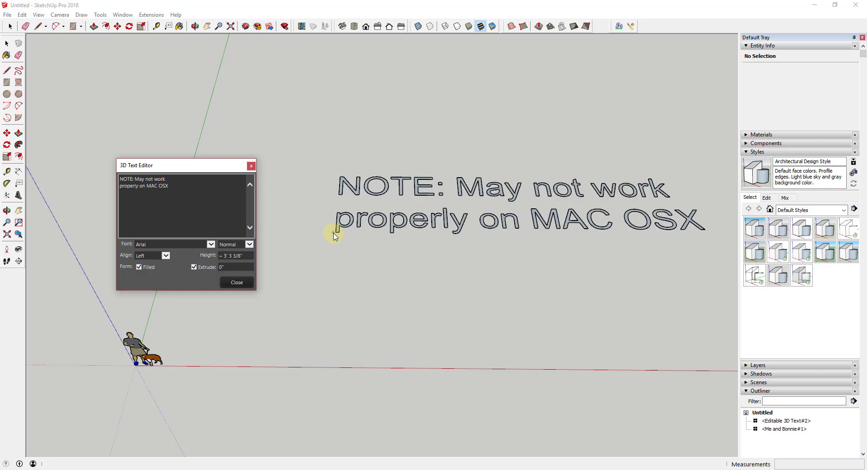
- Keep the NOTE text, then select and delete it, leaving only the figures
{"action": "left_click", "coordinate": [243, 285]}
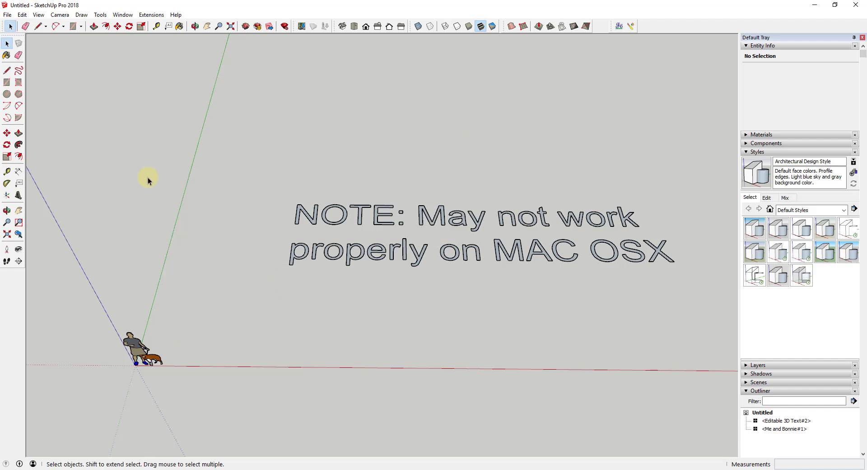
{"action": "left_click_drag", "start_coordinate": [461, 296], "coordinate": [326, 168]}
{"action": "key", "text": "Delete"}
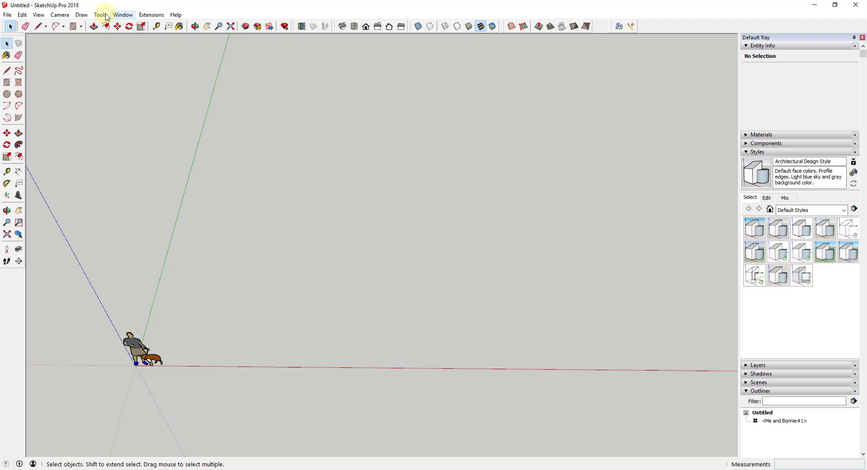
{"action": "left_click", "coordinate": [81, 16]}
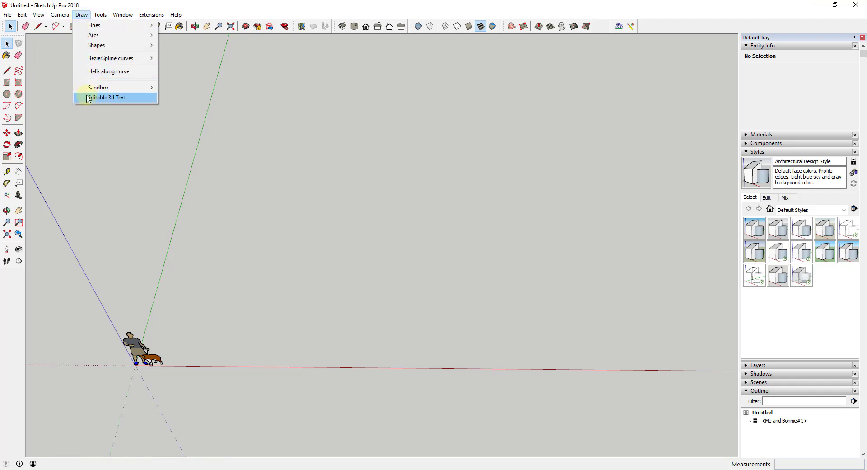
- Start a new editable text reading 'LIVE text updating' and 'Actually preview text'
{"action": "left_click", "coordinate": [110, 98]}
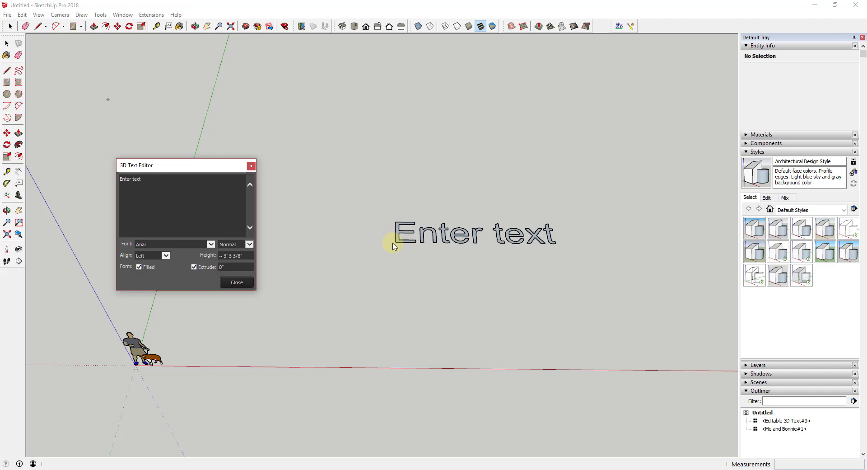
{"action": "left_click", "coordinate": [164, 193]}
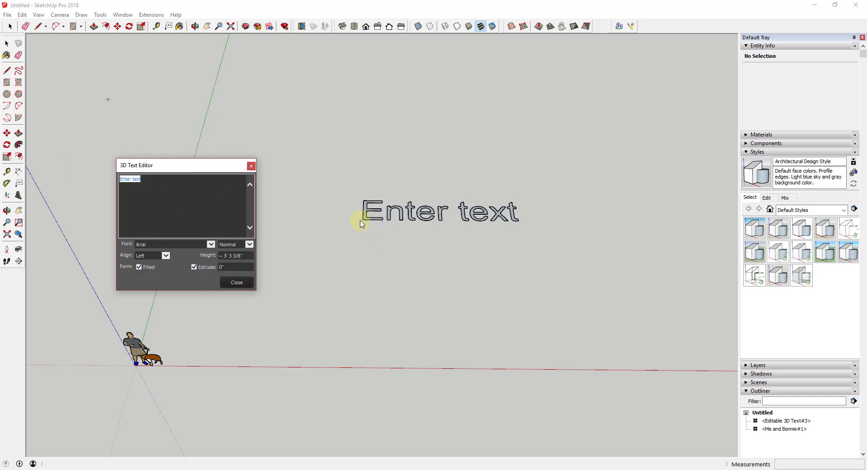
{"action": "type", "text": "Li"}
{"action": "key", "text": "BackSpace"}
{"action": "type", "text": "IVE "}
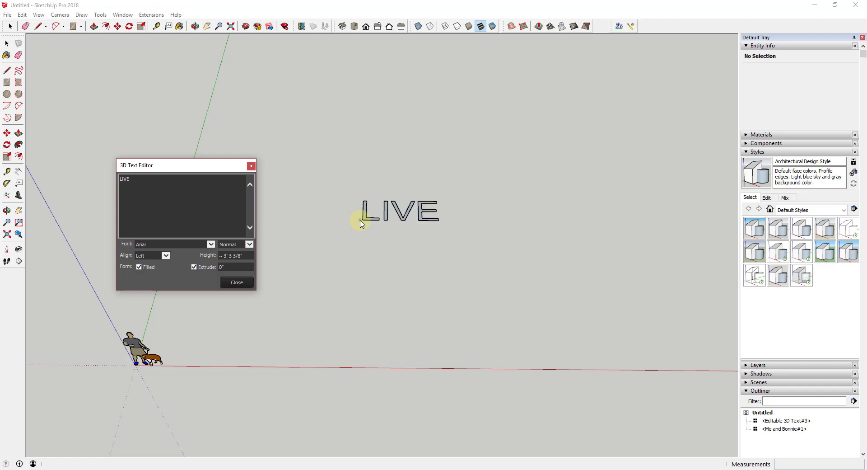
{"action": "type", "text": "text updating"}
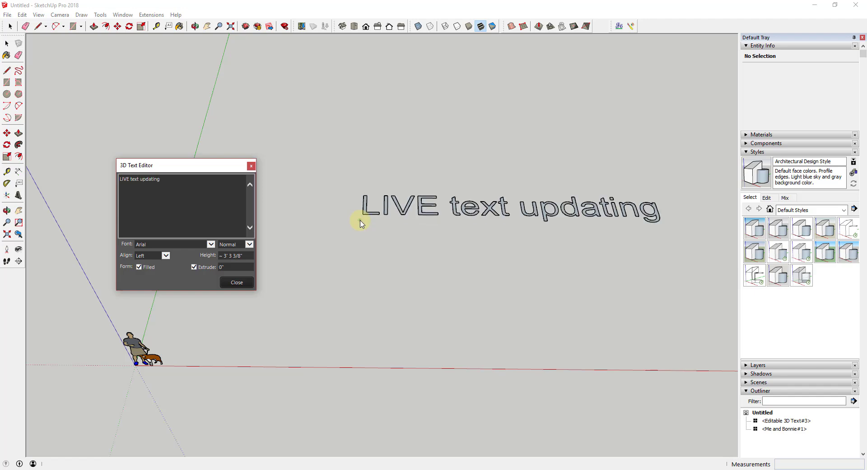
{"action": "type", "text": " Actua"}
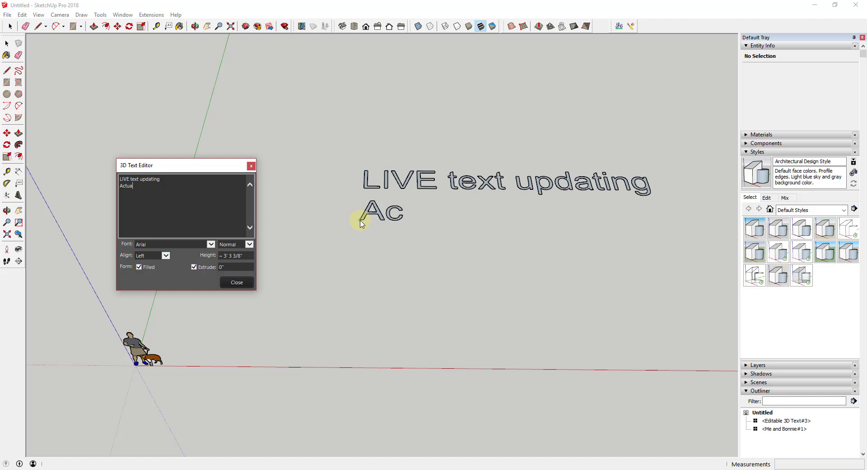
{"action": "type", "text": "lly preview text"}
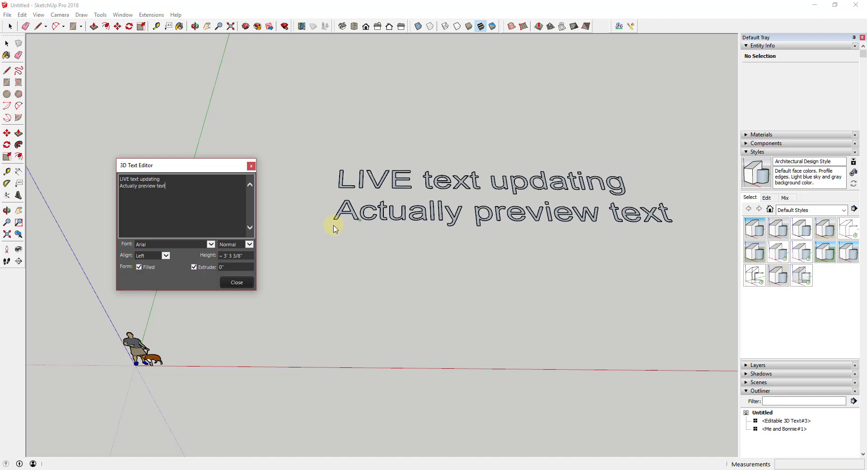
- Toggle the text fill off and back on, and change the font to Arial Narrow
{"action": "left_click", "coordinate": [139, 267]}
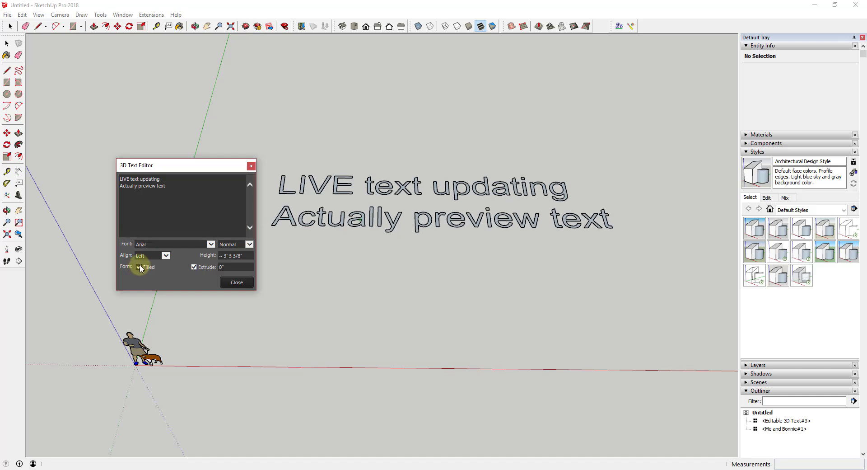
{"action": "left_click", "coordinate": [139, 266]}
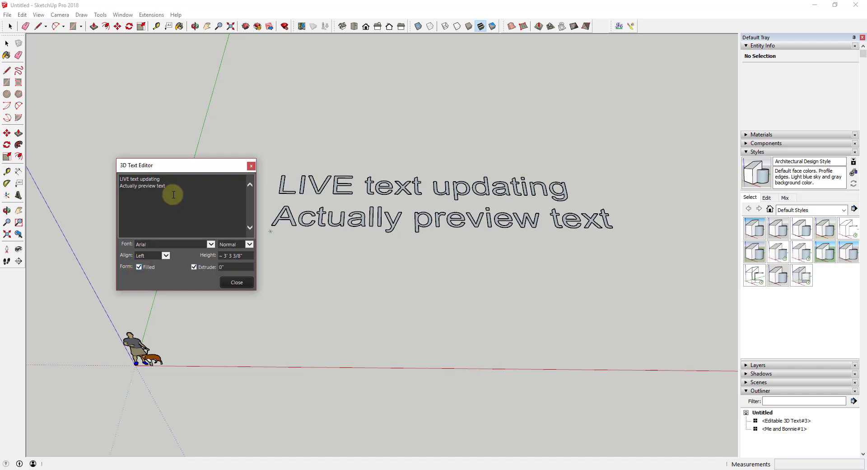
{"action": "left_click", "coordinate": [172, 244]}
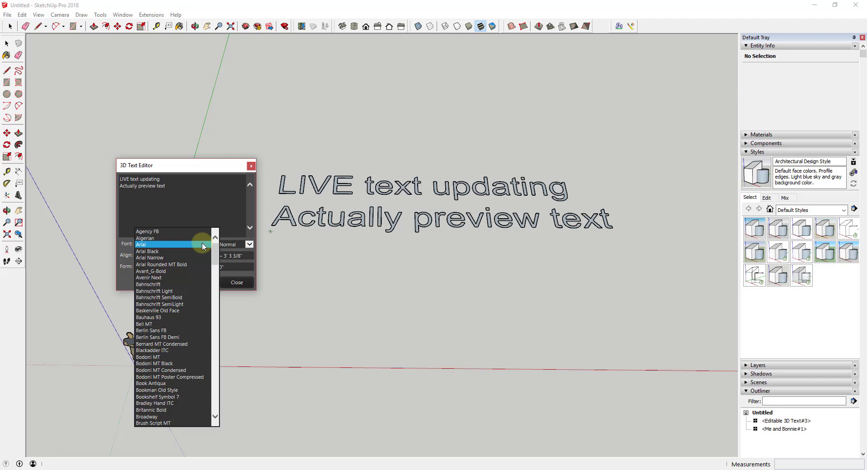
{"action": "left_click", "coordinate": [174, 250]}
{"action": "left_click", "coordinate": [178, 244]}
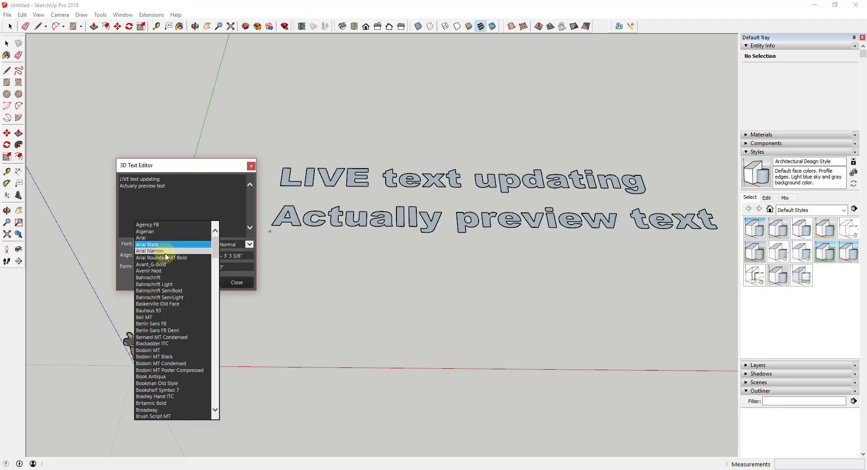
{"action": "left_click", "coordinate": [176, 251]}
- Set the style to Italic and add a third line 'Bold, Italic, or Combination'
{"action": "left_click", "coordinate": [248, 244]}
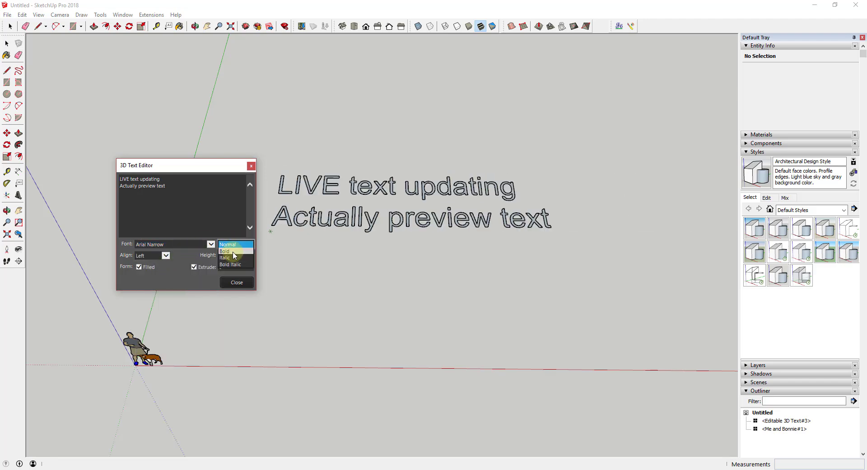
{"action": "left_click", "coordinate": [231, 264]}
{"action": "left_click", "coordinate": [247, 244]}
{"action": "left_click", "coordinate": [232, 258]}
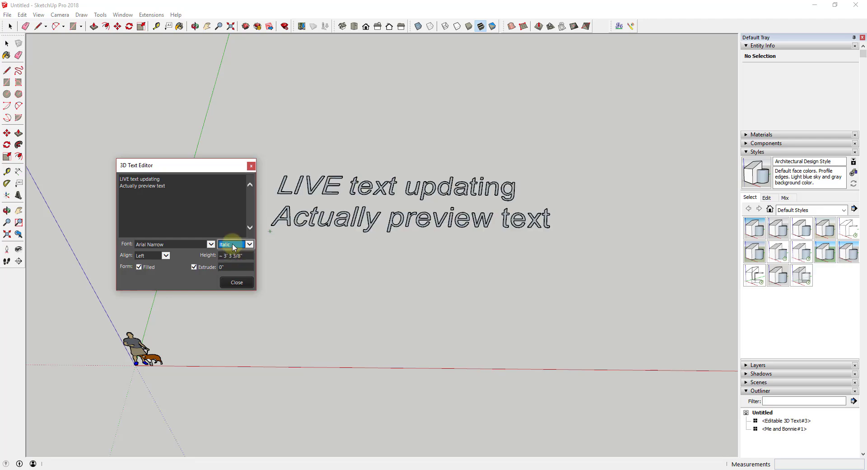
{"action": "left_click", "coordinate": [171, 197]}
{"action": "type", "text": "Bold, It"}
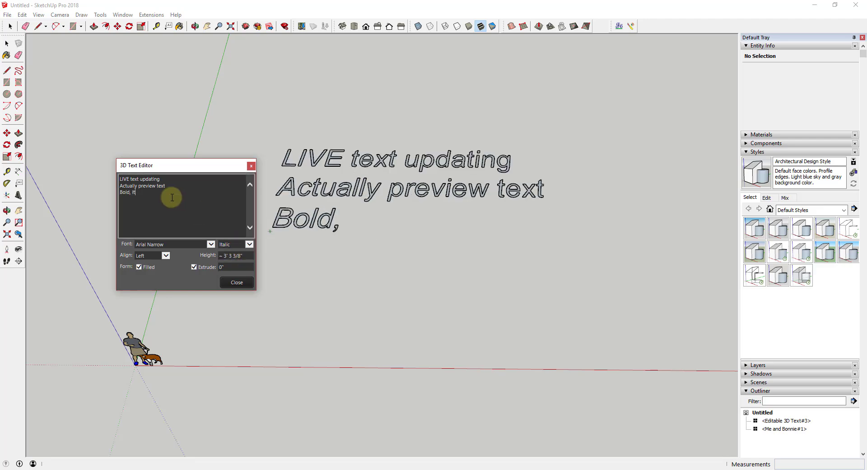
{"action": "type", "text": "alic, or C"}
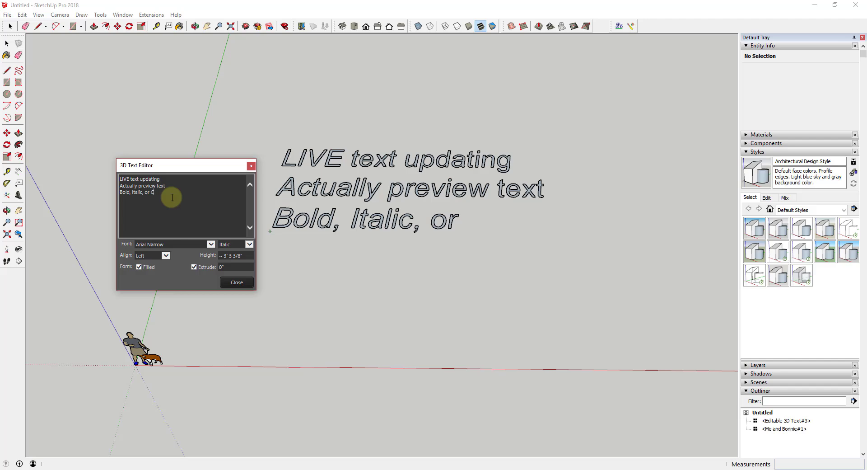
{"action": "type", "text": "ombination"}
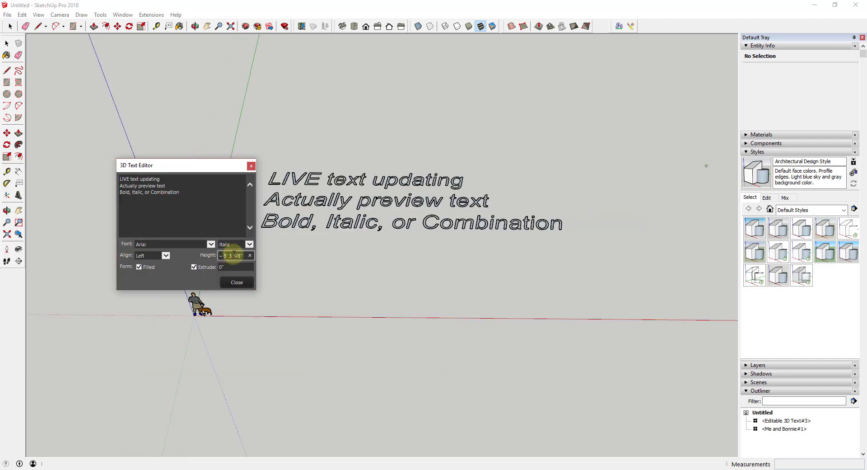
- Reset the height to 3' 3 3/8" and set the extrusion depth to 12
{"action": "scroll", "coordinate": [234, 254], "scroll_direction": "up", "scroll_amount": 1}
{"action": "scroll", "coordinate": [234, 255], "scroll_direction": "up", "scroll_amount": 2}
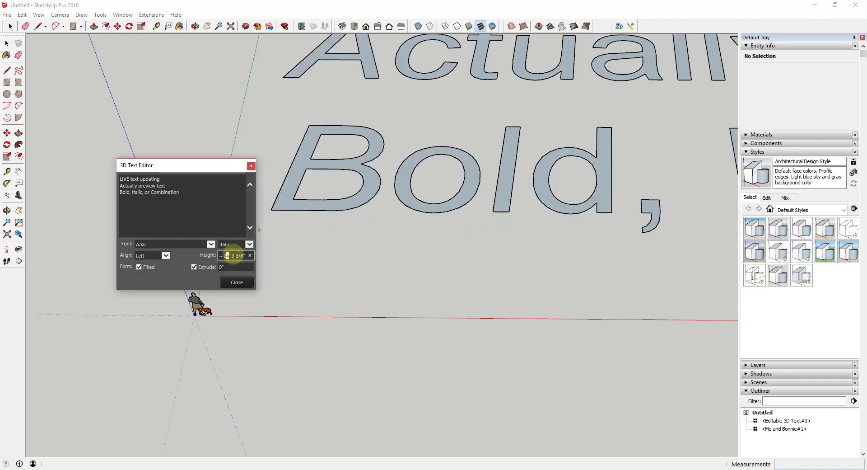
{"action": "scroll", "coordinate": [234, 254], "scroll_direction": "down", "scroll_amount": 4}
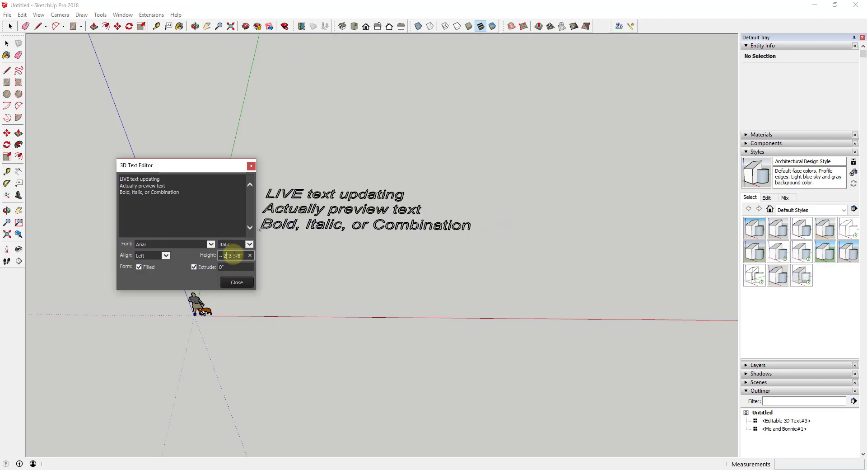
{"action": "scroll", "coordinate": [234, 254], "scroll_direction": "up", "scroll_amount": 1}
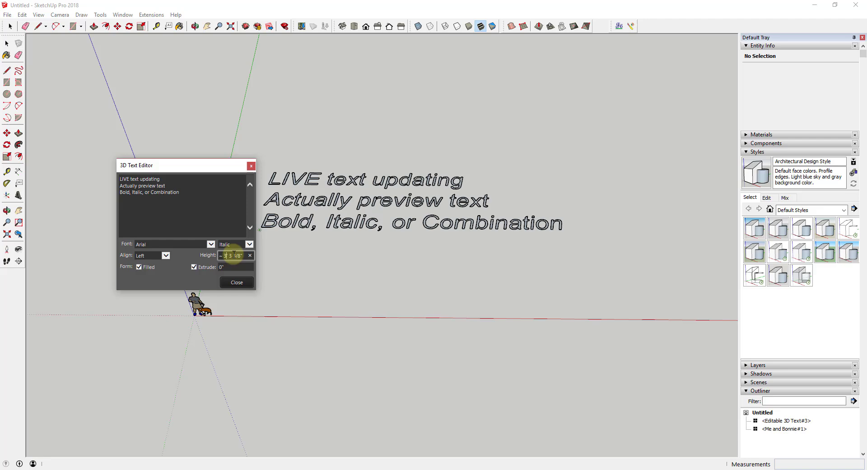
{"action": "key", "text": "Tab"}
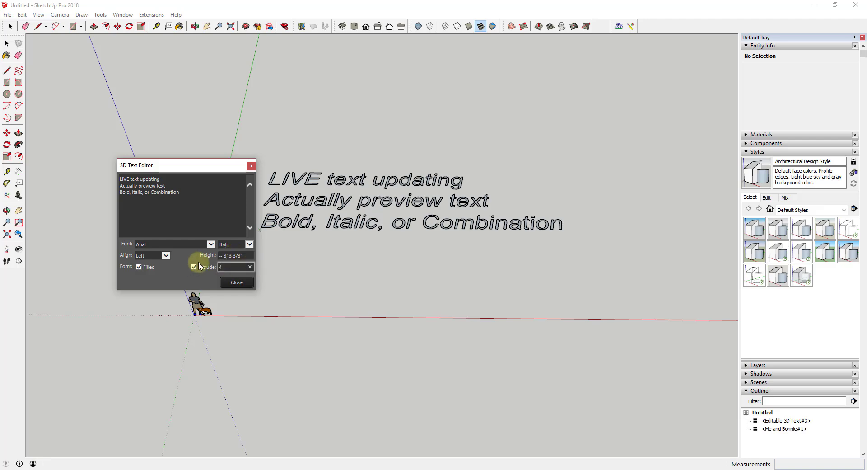
{"action": "scroll", "coordinate": [316, 259], "scroll_direction": "up", "scroll_amount": 3}
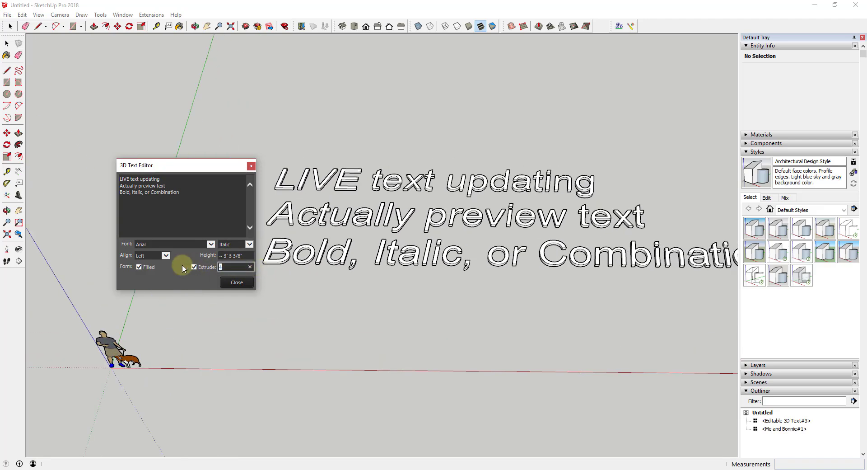
{"action": "type", "text": "6"}
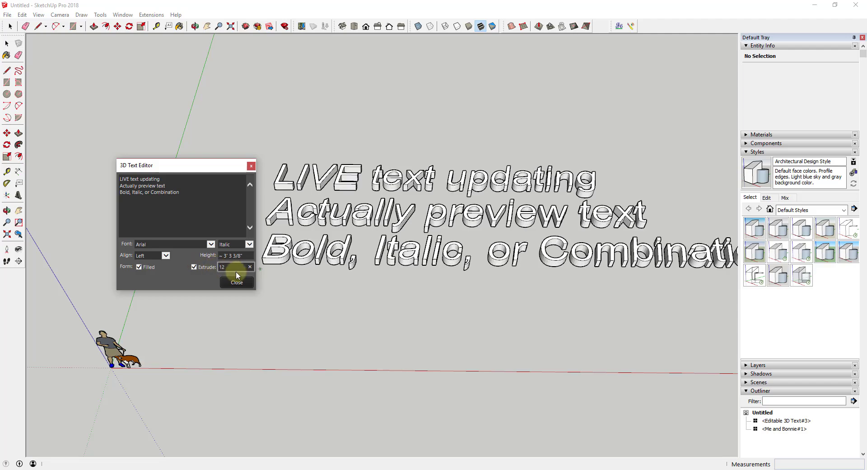
- Add a fourth line reading 'Live extrusion preview'
{"action": "middle_click_drag", "start_coordinate": [232, 275], "coordinate": [339, 263]}
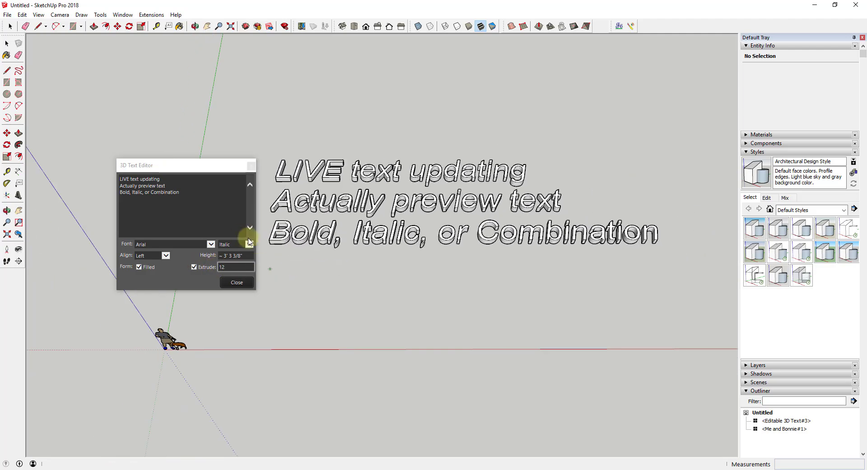
{"action": "left_click", "coordinate": [187, 193]}
{"action": "type", "text": "Live extrusion pre"}
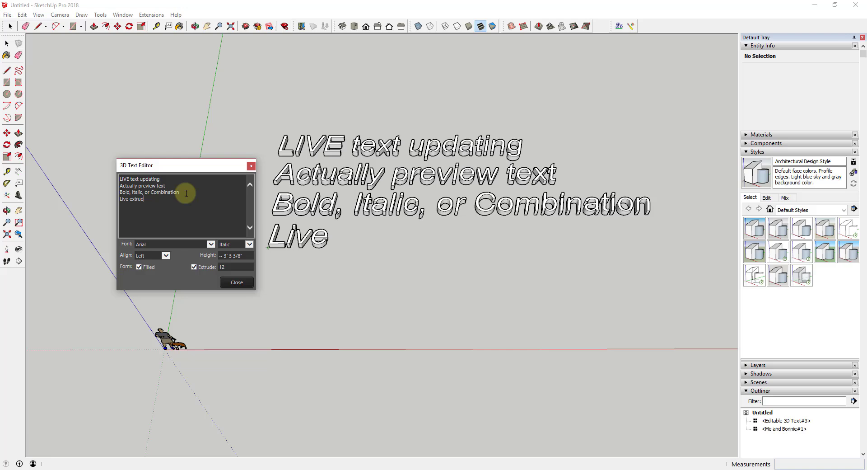
{"action": "type", "text": "view"}
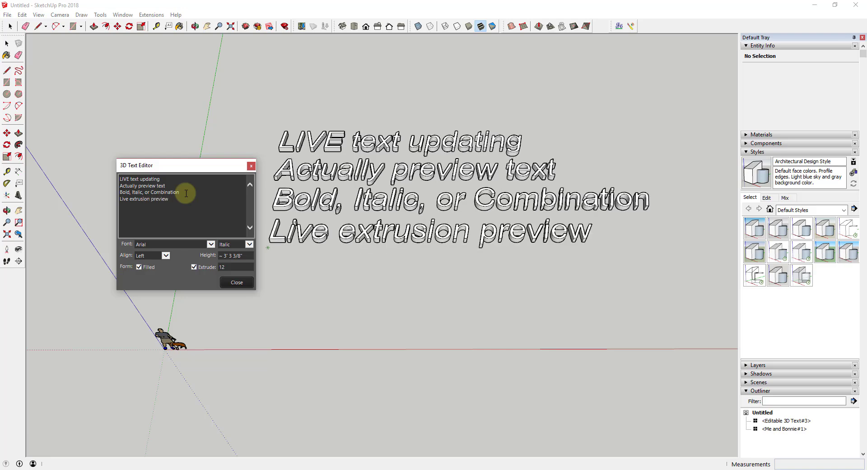
- Close the editor, then reopen the 3D text through its Edit Text option
{"action": "left_click", "coordinate": [236, 282]}
{"action": "middle_click_drag", "start_coordinate": [234, 285], "coordinate": [387, 275]}
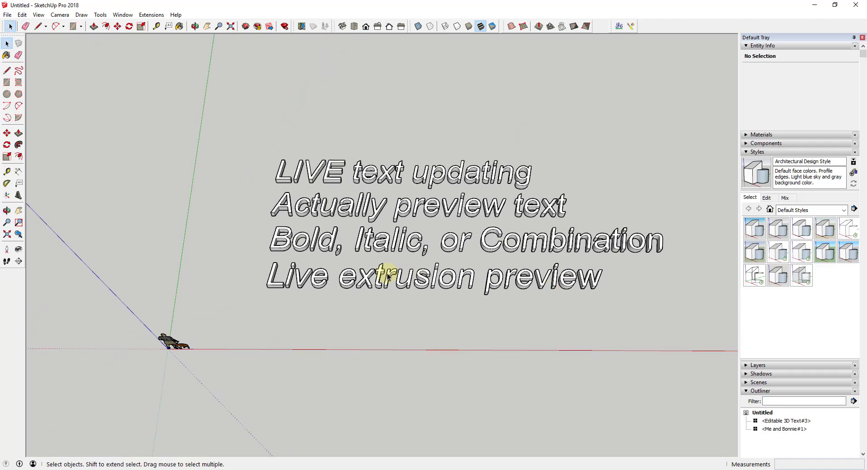
{"action": "right_click", "coordinate": [388, 274]}
{"action": "left_click", "coordinate": [407, 412]}
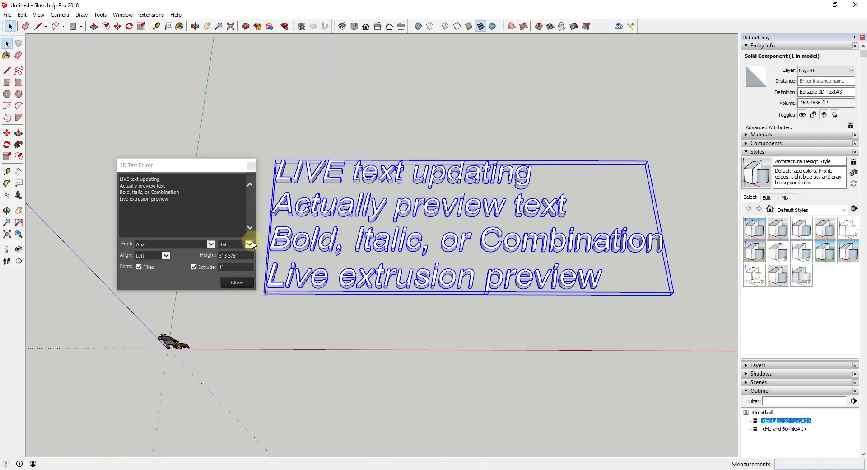
- Add a fifth line 'EDIT CREATED TEXT!!!!' and close the editor
{"action": "left_click", "coordinate": [179, 193]}
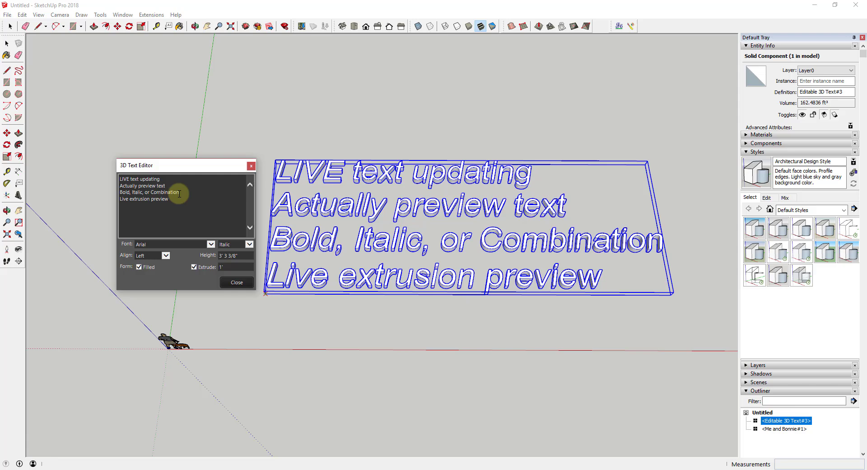
{"action": "type", "text": "Edit T"}
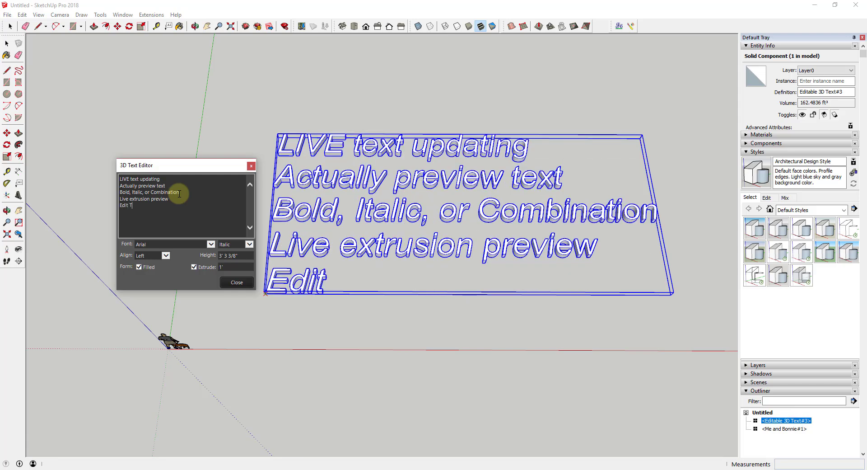
{"action": "key", "text": "BackSpace"}
{"action": "key", "text": "BackSpace"}
{"action": "key", "text": "BackSpace"}
{"action": "key", "text": "BackSpace"}
{"action": "key", "text": "BackSpace"}
{"action": "type", "text": "DIT"}
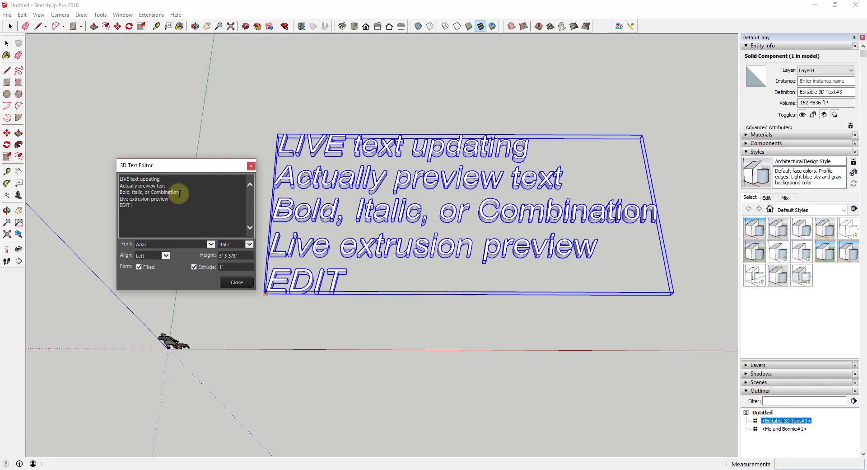
{"action": "type", "text": " CREATED TEXT!!!!"}
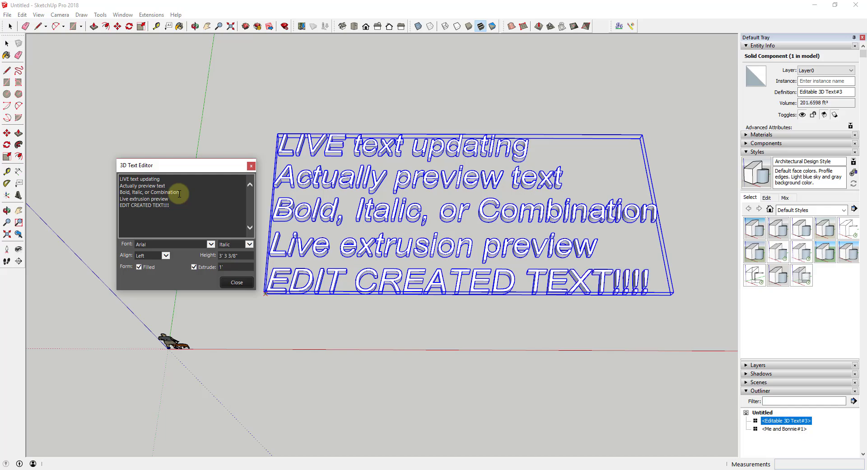
{"action": "left_click", "coordinate": [229, 287]}
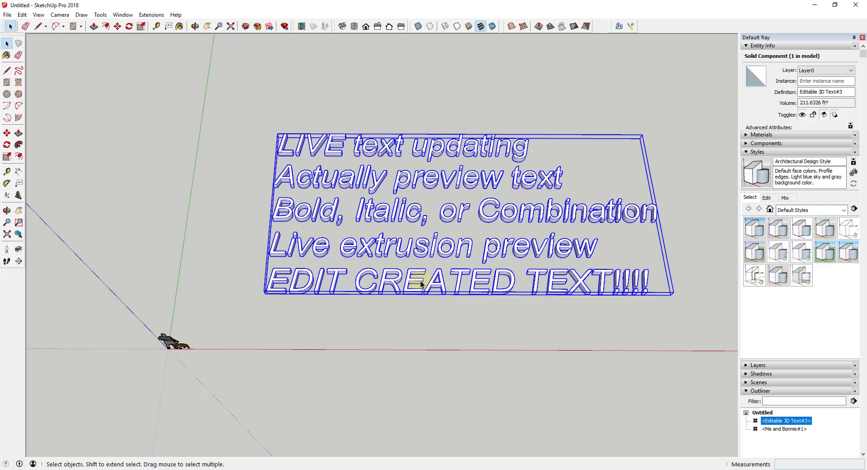
{"action": "middle_click_drag", "start_coordinate": [500, 170], "coordinate": [468, 94]}
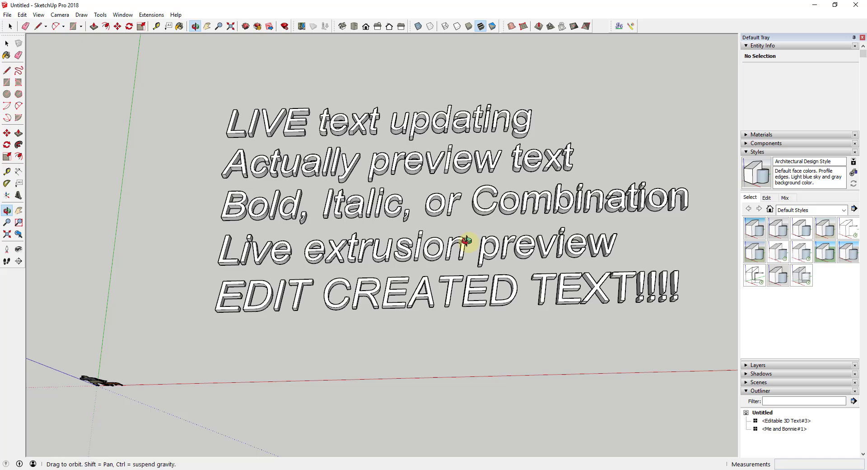
{"action": "left_click_drag", "start_coordinate": [467, 240], "coordinate": [456, 266]}
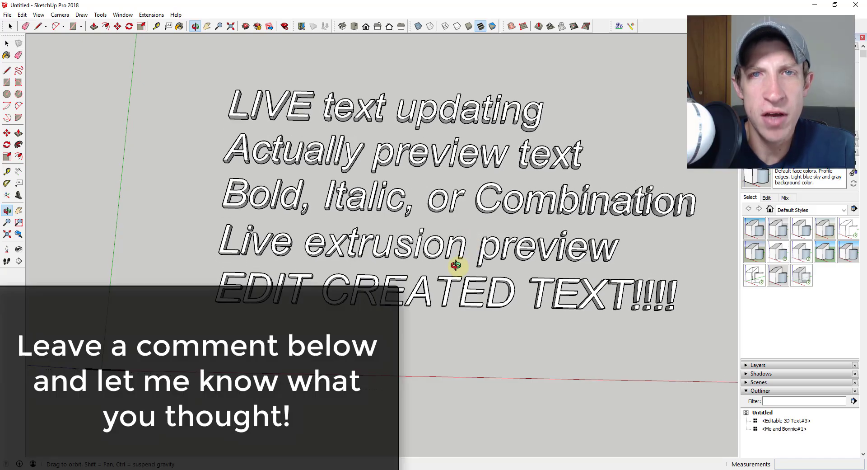